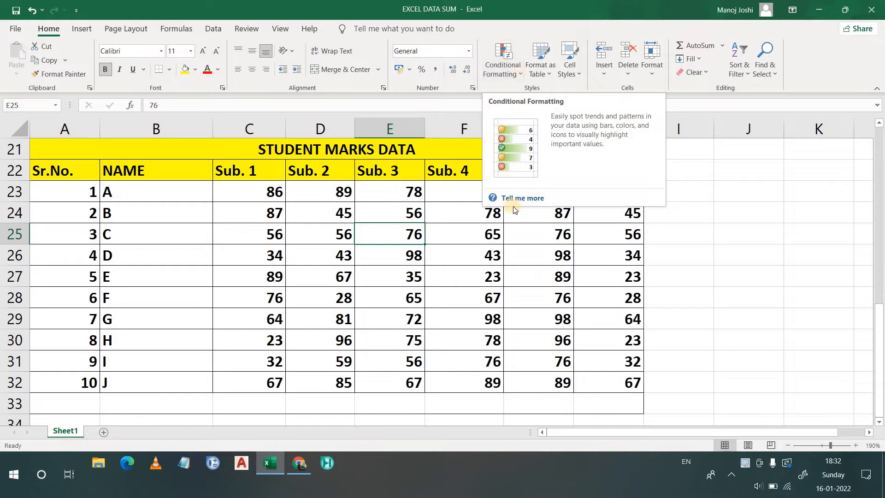
left_click(563, 235)
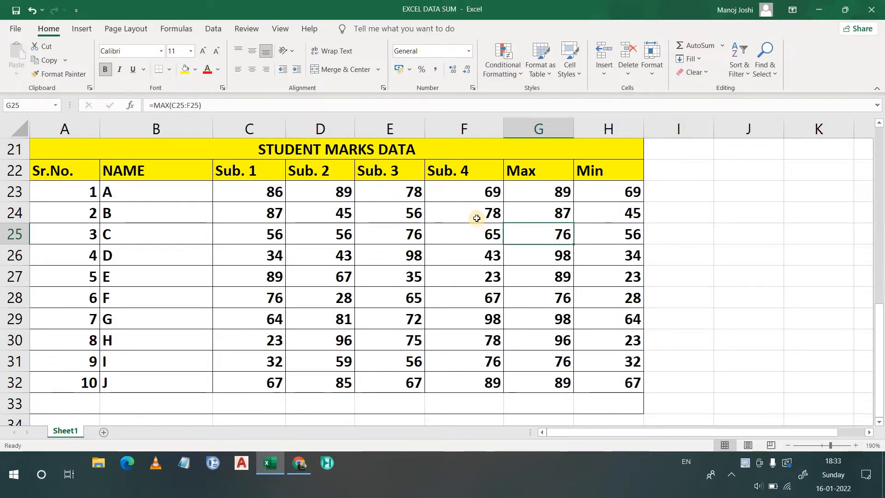
left_click(476, 218)
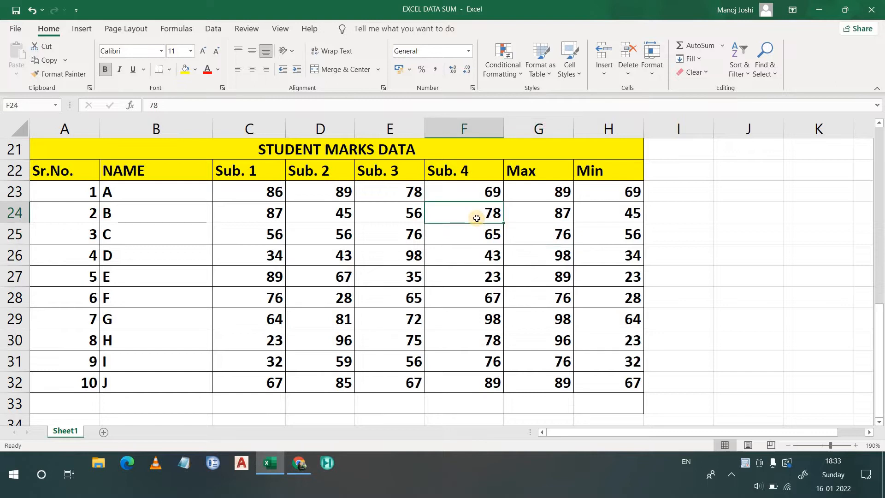
left_click(723, 46)
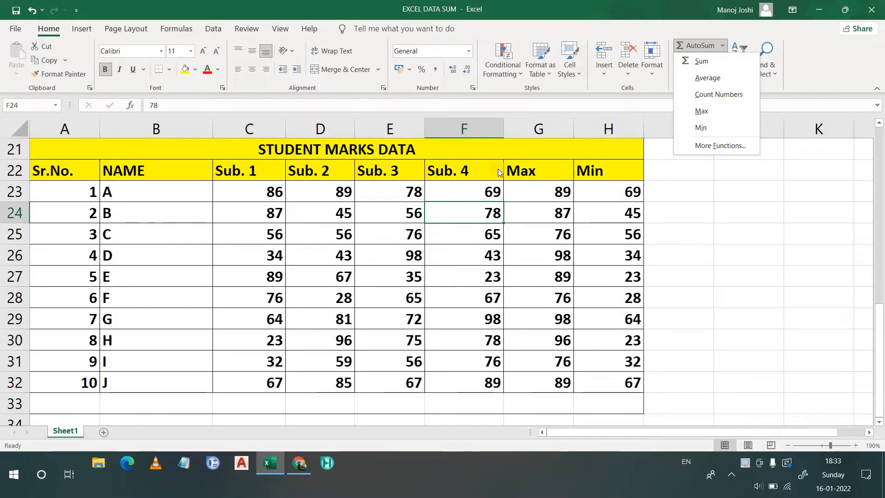
left_click(372, 190)
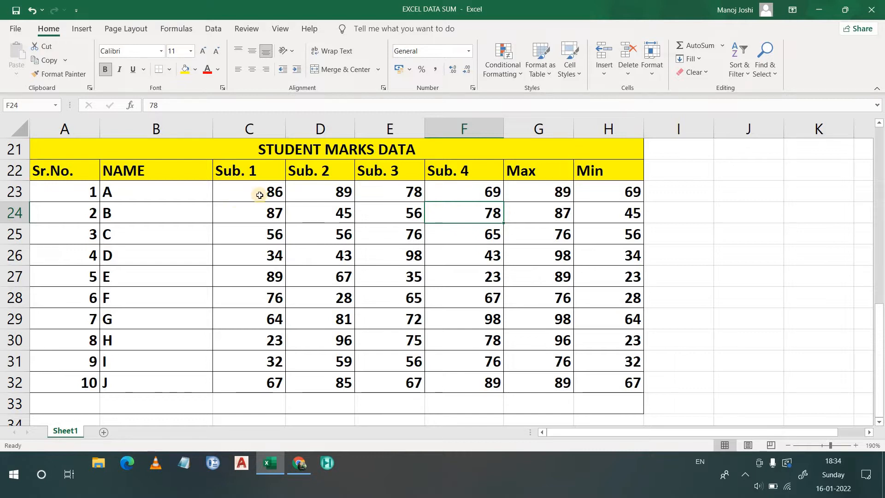
left_click(512, 75)
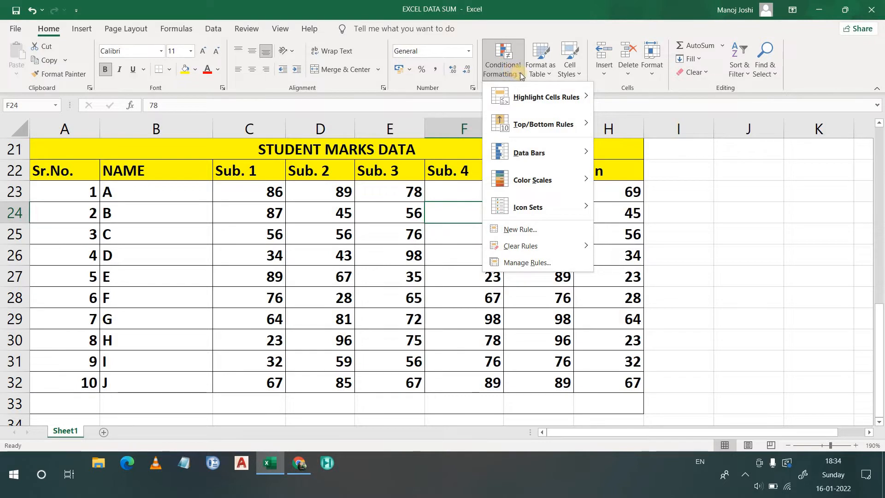
left_click(520, 73)
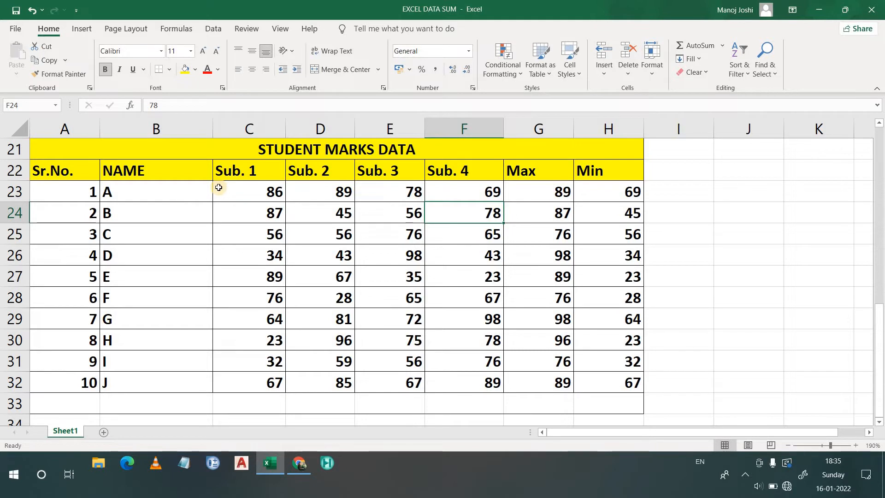
Step: Begin a Greater Than highlight rule for the subject marks in C23:F32
left_click_drag(220, 188, 444, 379)
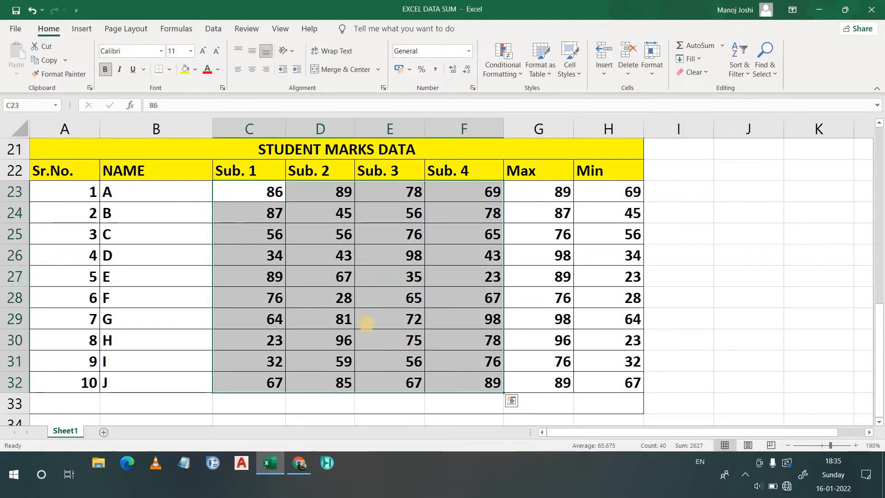
left_click(522, 70)
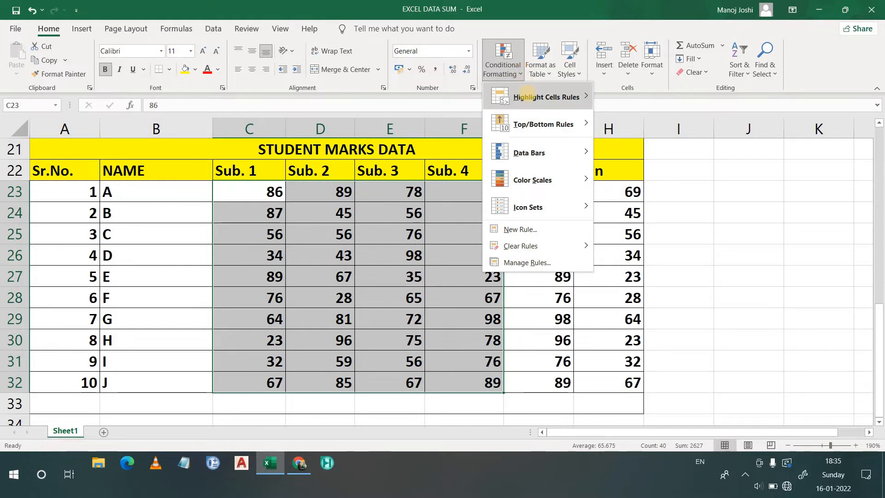
mouse_move(528, 92)
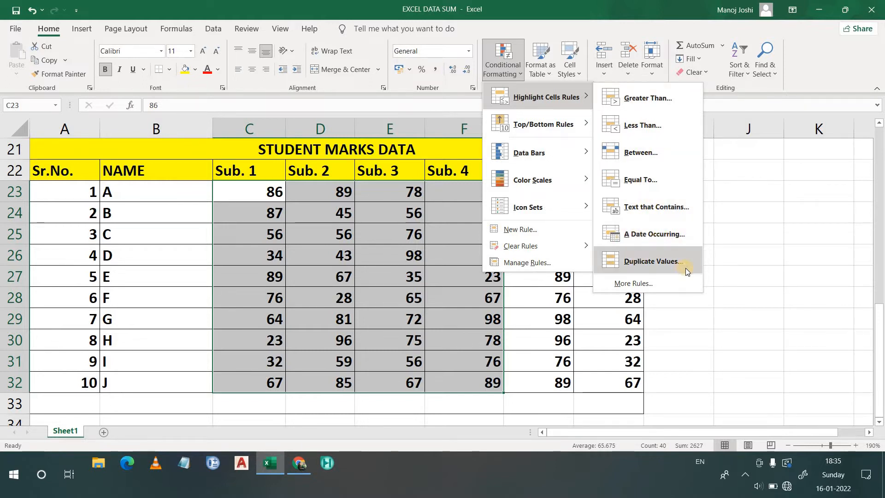
mouse_move(580, 125)
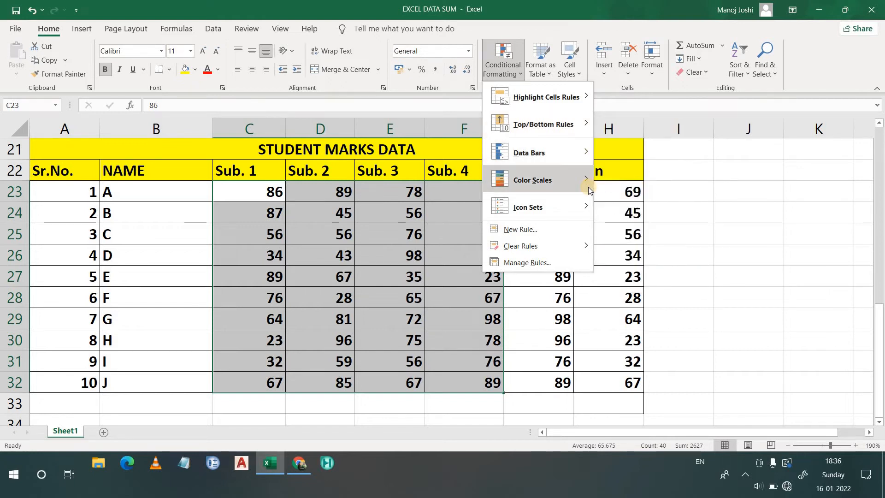
mouse_move(588, 187)
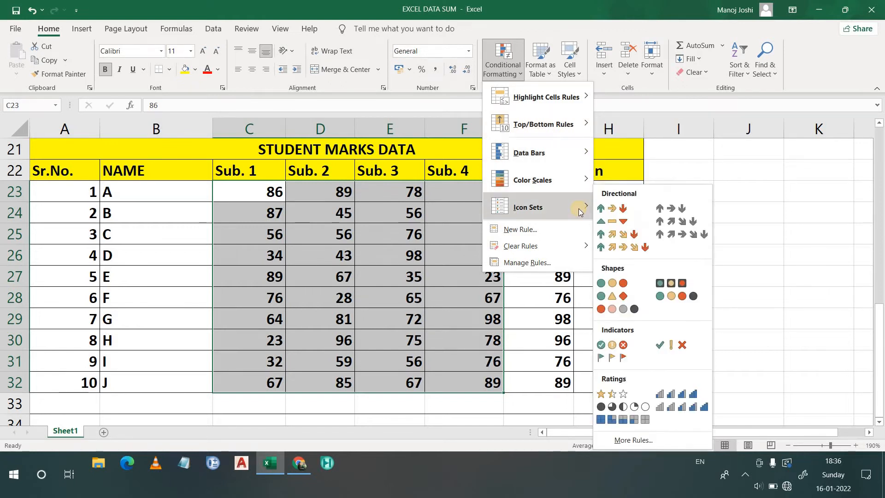
mouse_move(580, 104)
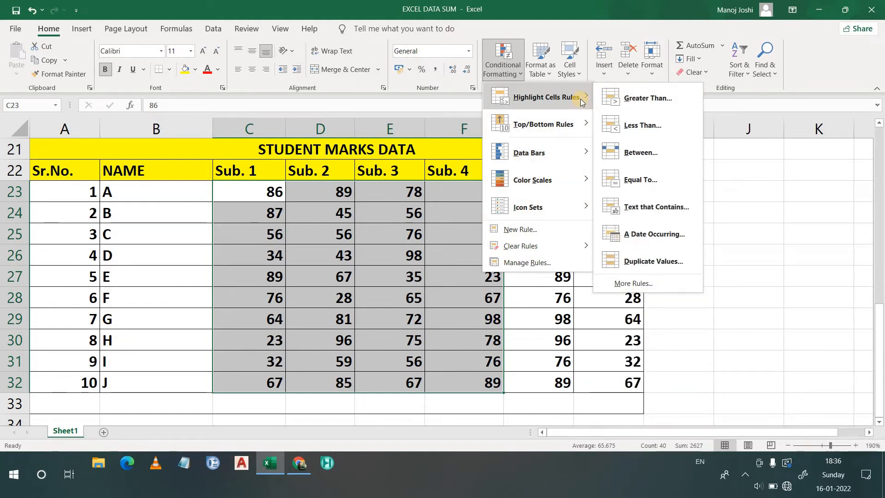
left_click(649, 98)
Step: Set the Greater Than threshold to 62 with Green Fill with Dark Green Text and apply the rule
left_click(140, 249)
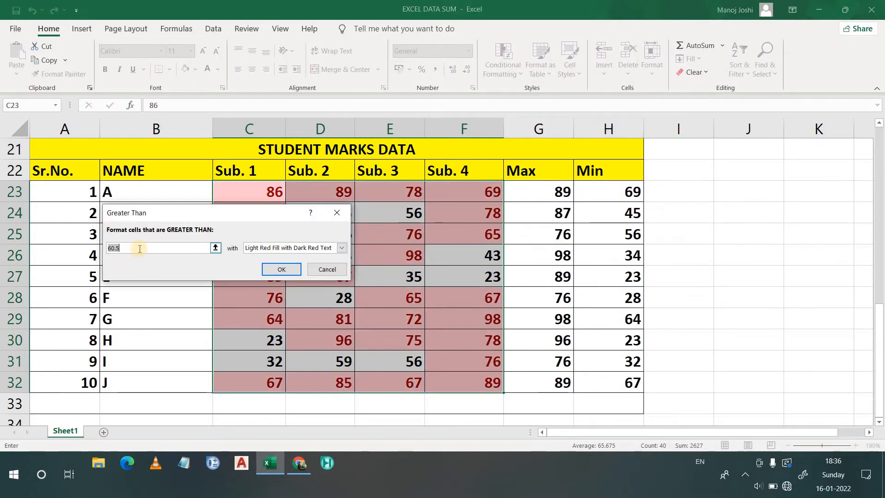
key("BackSpace")
key("BackSpace")
key("BackSpace")
key("BackSpace")
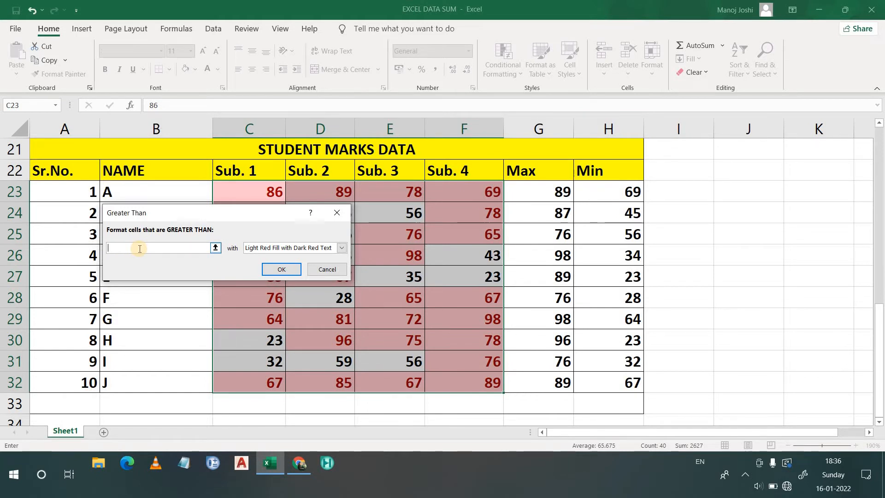
type("62")
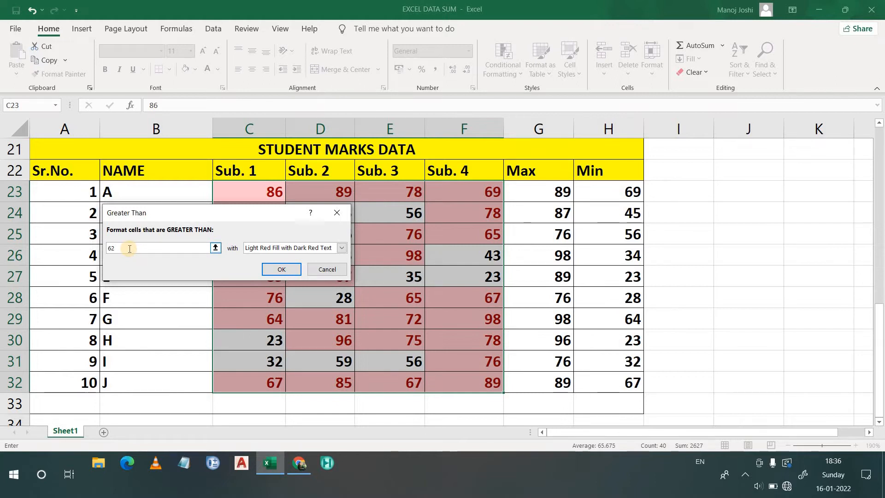
left_click(341, 248)
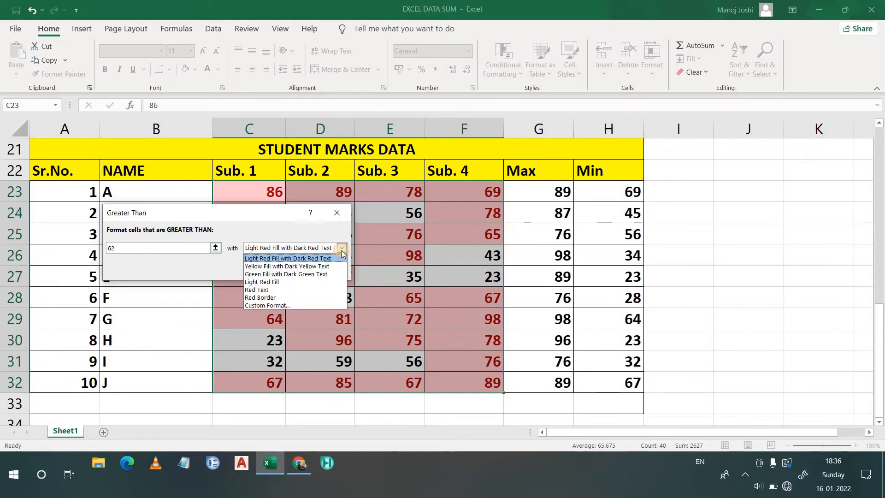
left_click(281, 274)
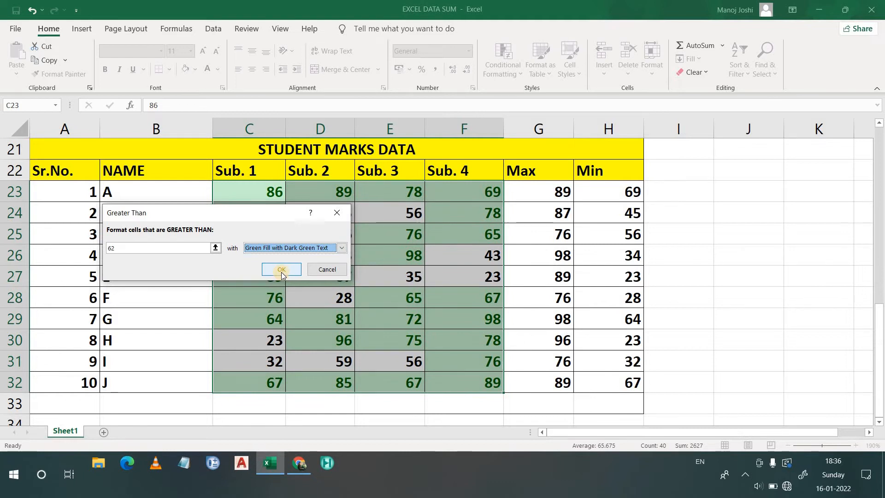
left_click(281, 271)
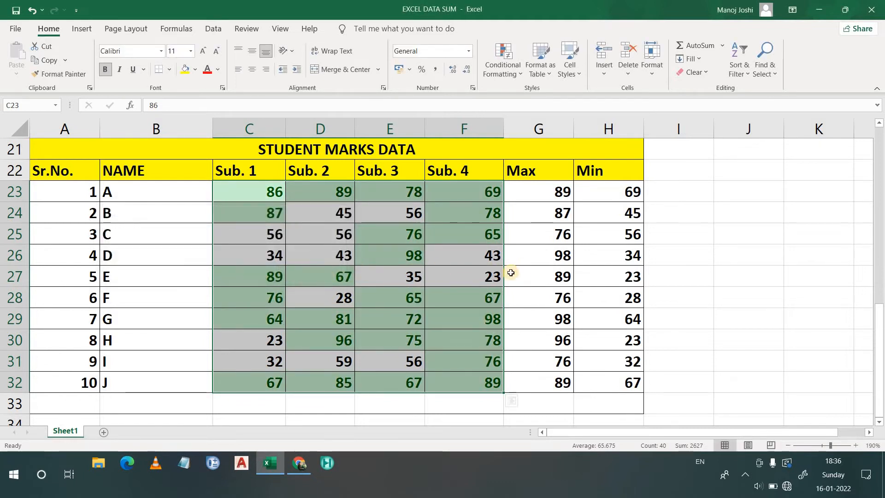
Step: Examine individual highlighted marks across the Sub. 1 to Sub. 4 columns
left_click(510, 275)
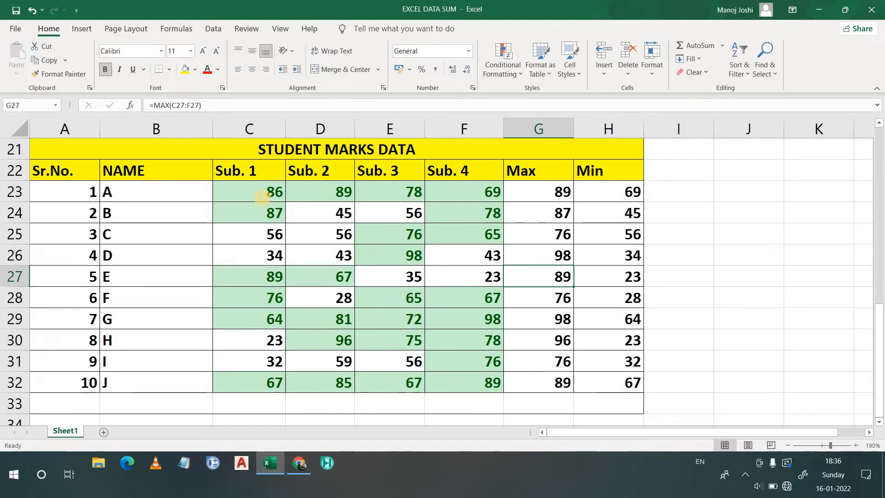
left_click(259, 198)
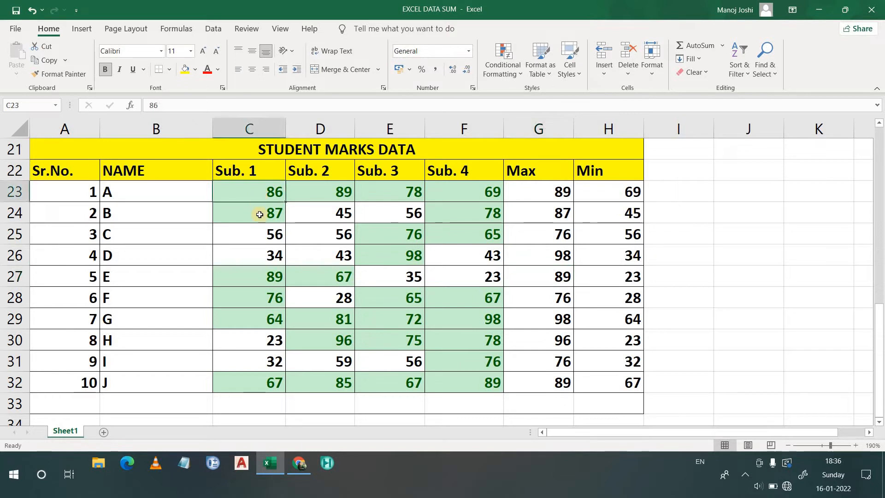
left_click(259, 215)
left_click(394, 236)
left_click(469, 237)
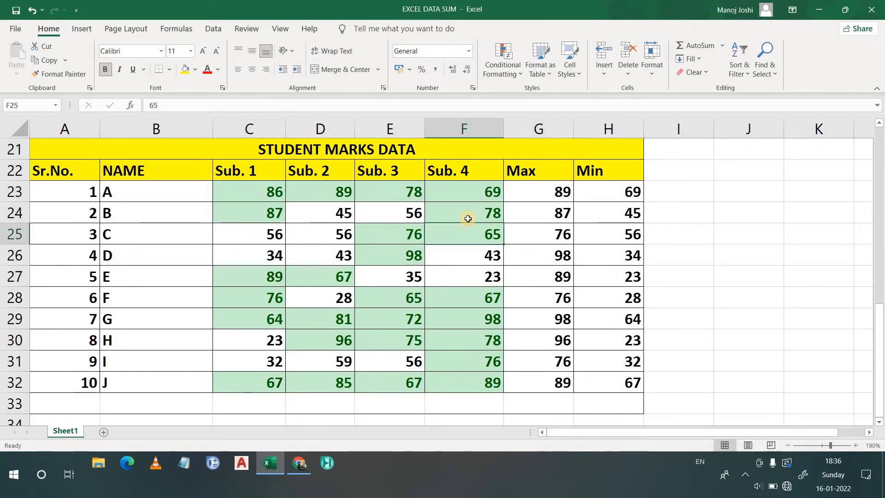
left_click(456, 211)
left_click(454, 196)
left_click(436, 302)
left_click(449, 364)
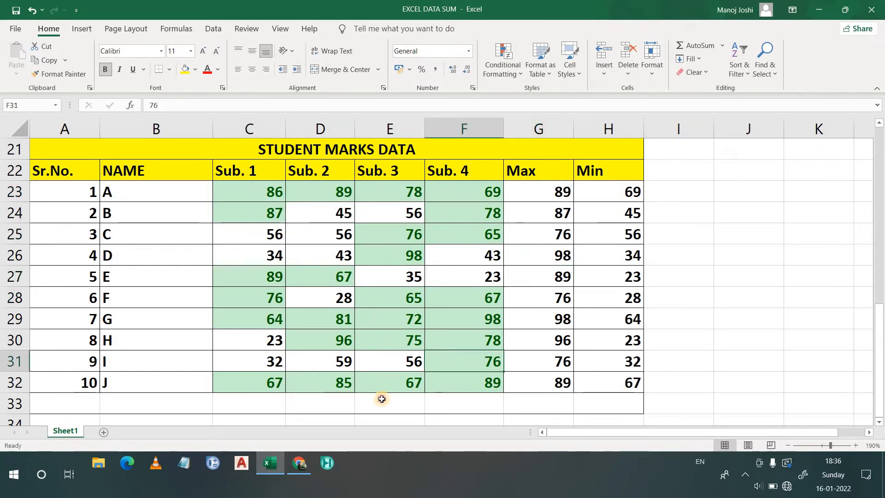
left_click(433, 384)
left_click(369, 383)
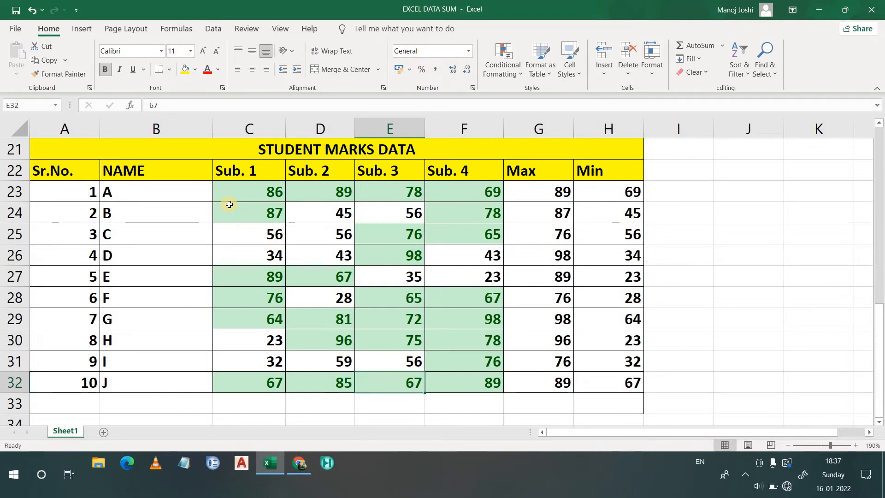
Step: Highlight marks in C23:F32 that are less than 35 with Light Red Fill with Dark Red Text
left_click_drag(229, 205, 444, 376)
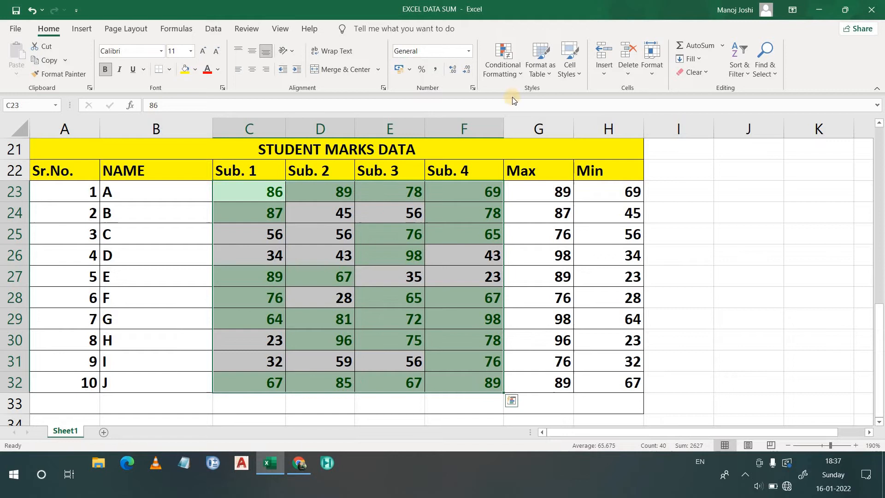
left_click(523, 70)
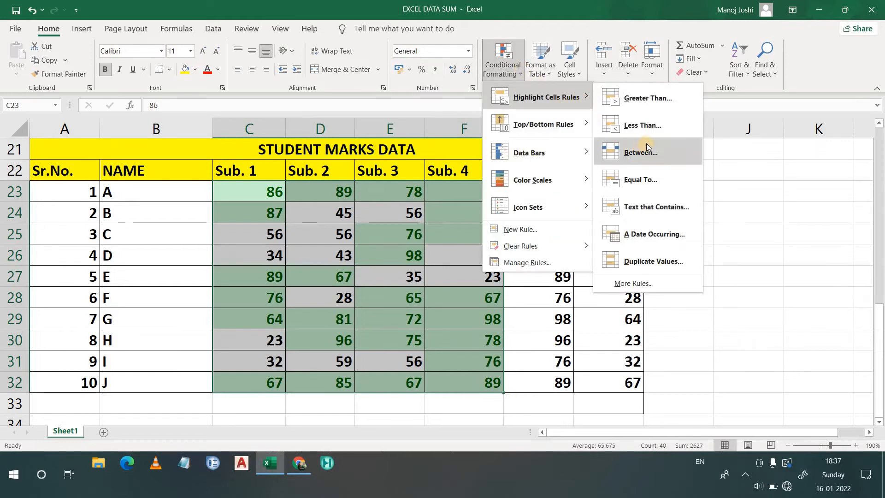
left_click(652, 125)
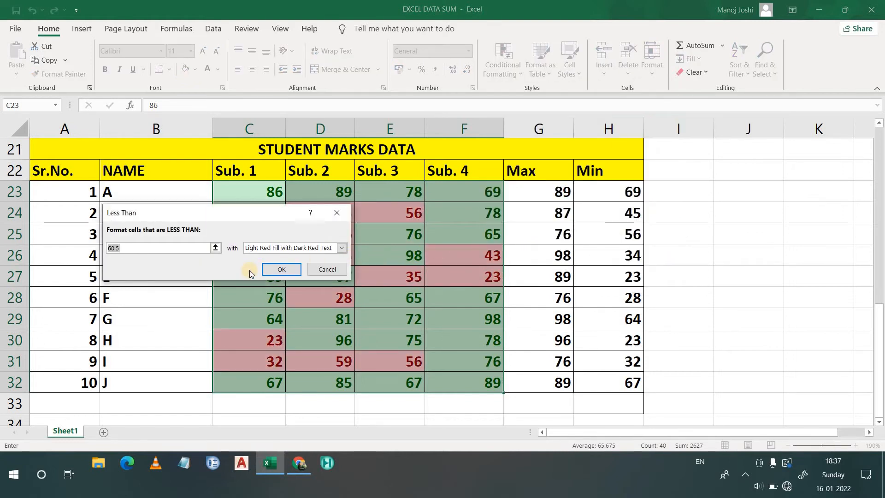
key("BackSpace")
type("35")
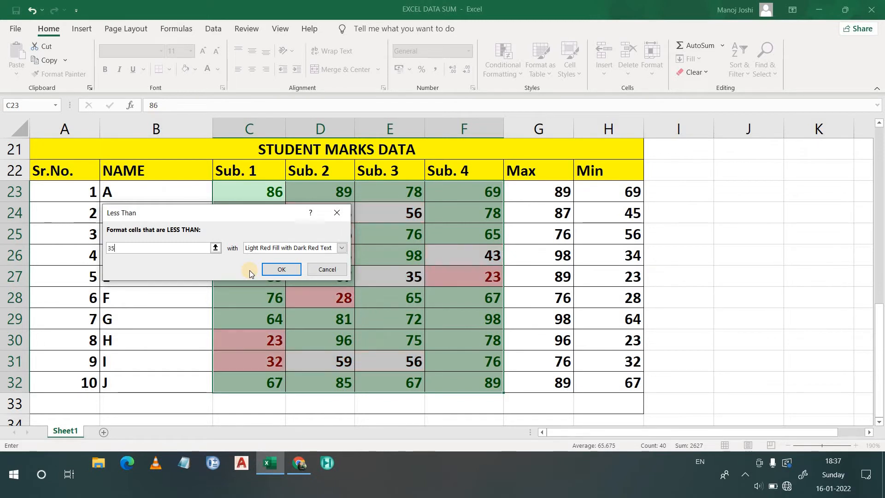
left_click(282, 269)
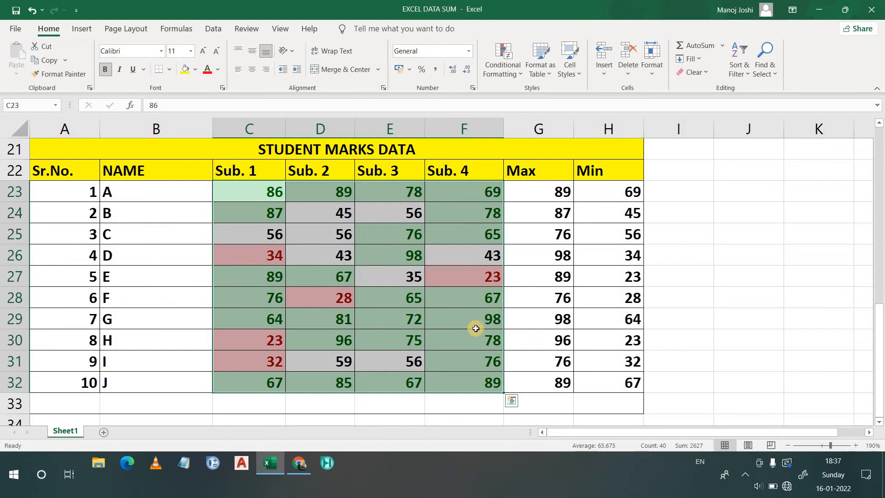
left_click(584, 325)
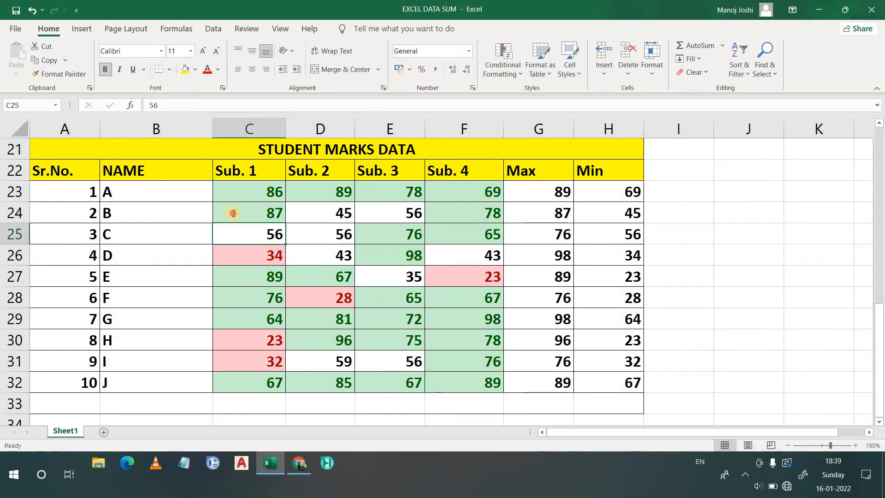
Step: Highlight the top 10 items among the marks in C23:F32 with Light Red Fill with Dark Red Text
double_click(234, 213)
double_click(235, 198)
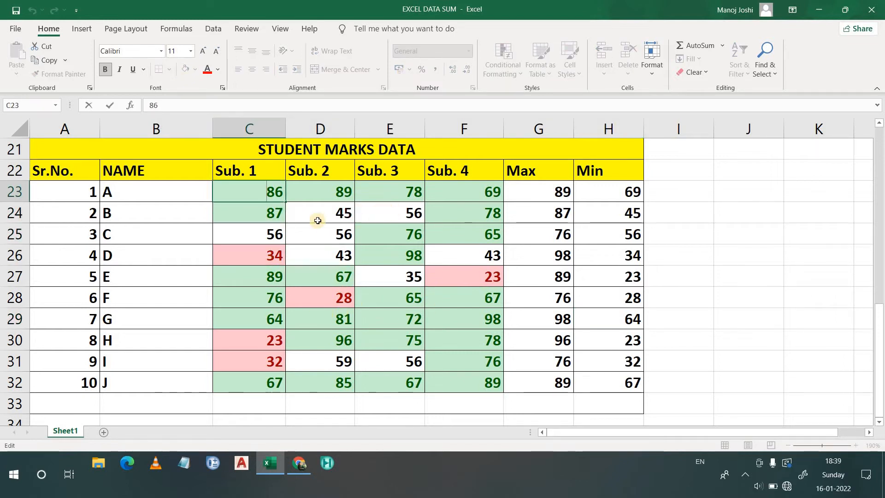
left_click(224, 189)
left_click_drag(224, 189, 419, 302)
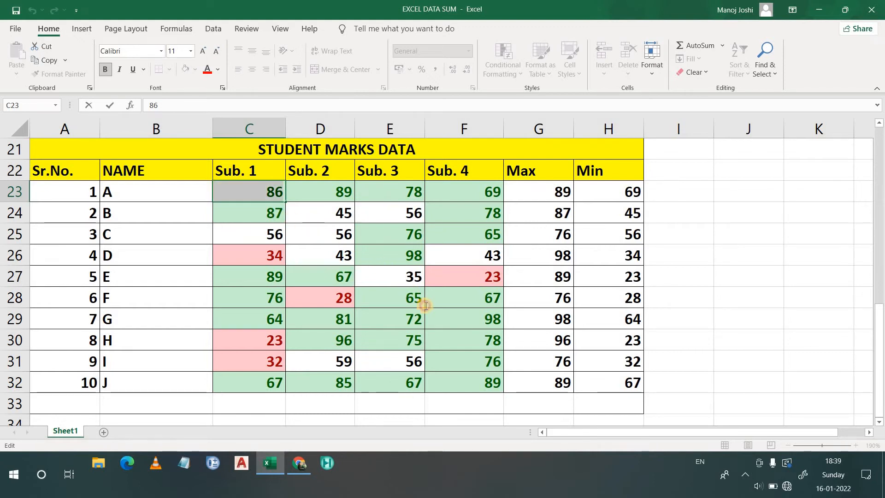
left_click(503, 65)
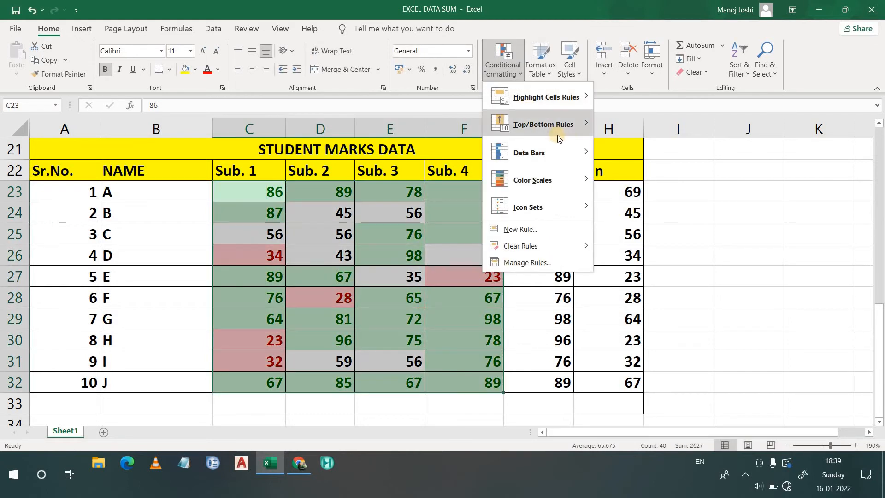
mouse_move(578, 130)
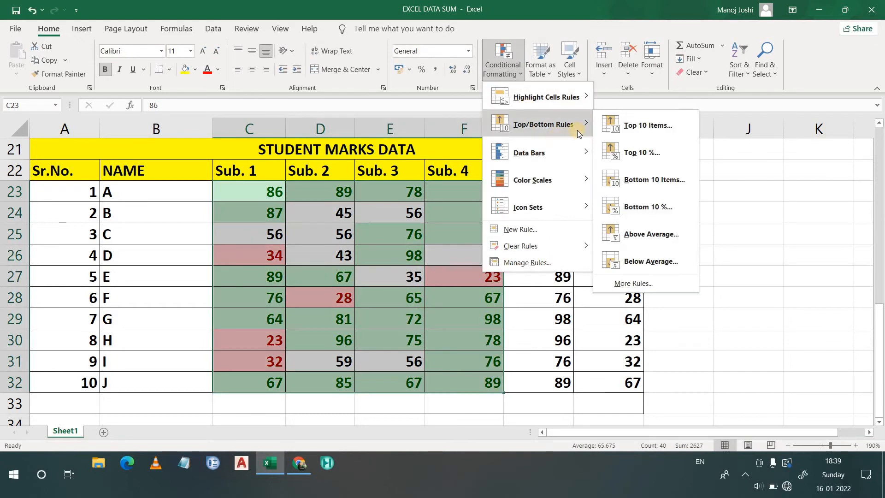
left_click(643, 128)
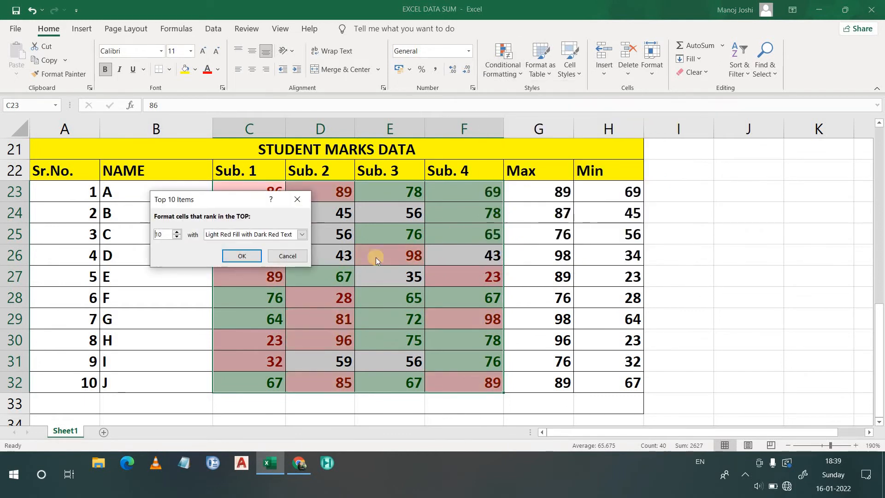
left_click(242, 256)
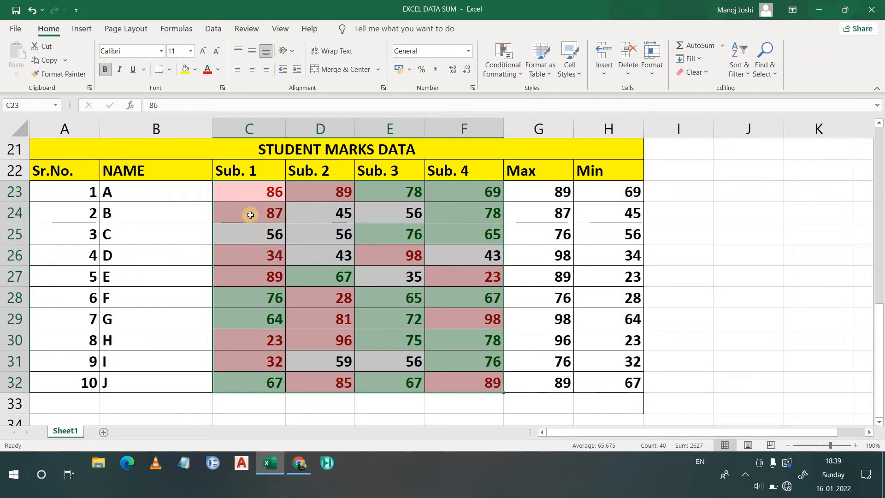
Step: Highlight the top 10 items among the marks in C23:F32 with Yellow Fill with Dark Yellow Text
left_click(515, 72)
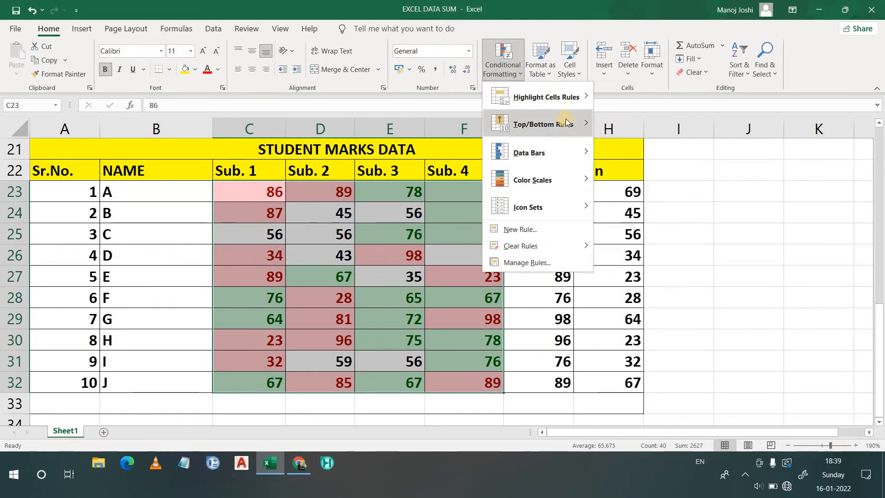
mouse_move(565, 121)
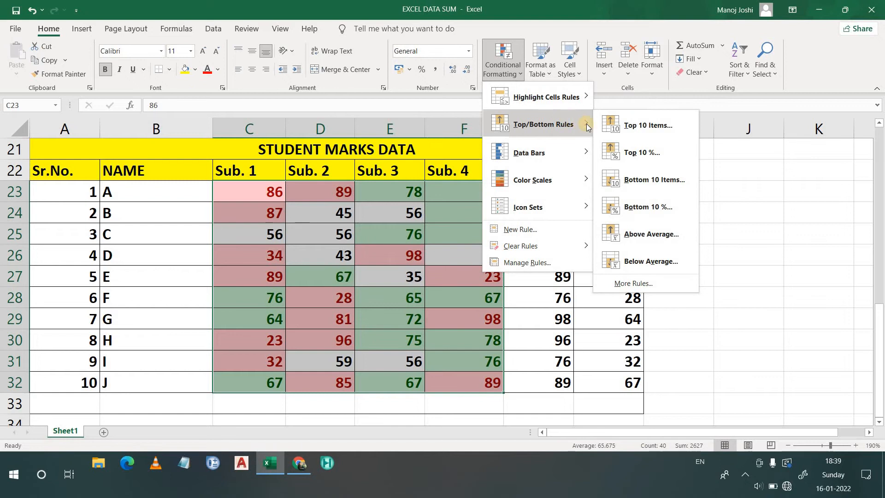
left_click(638, 125)
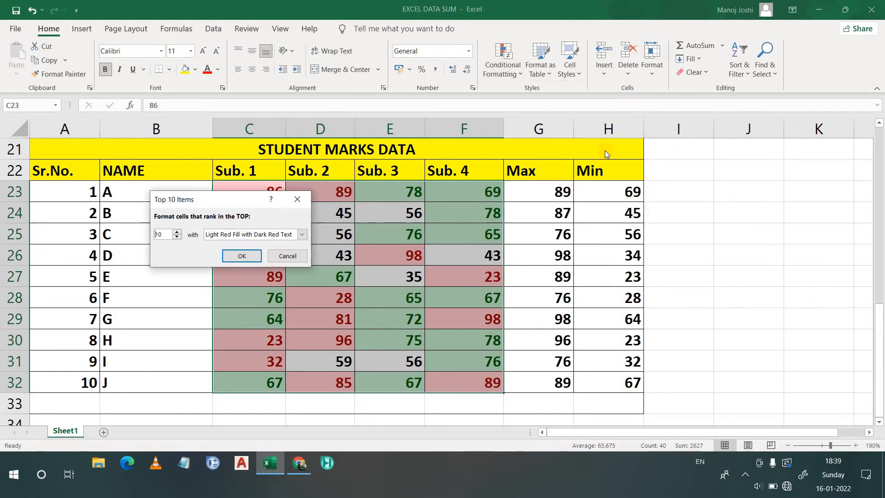
left_click(302, 234)
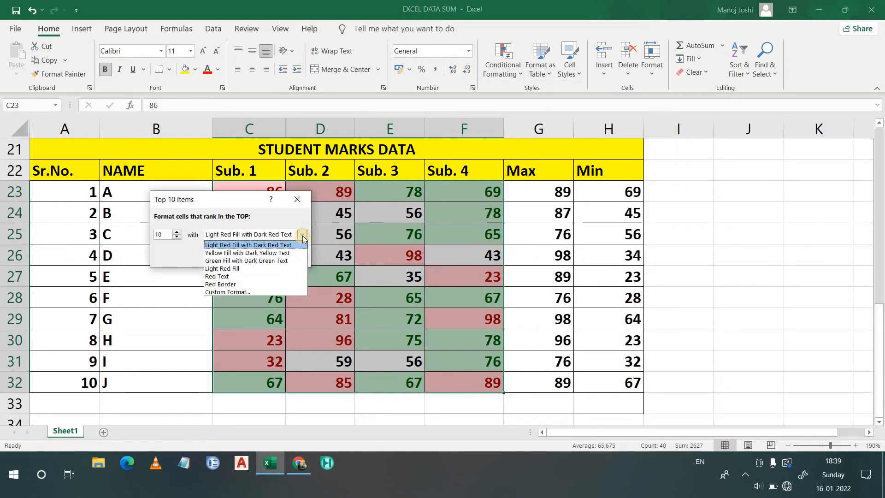
left_click(259, 252)
left_click(258, 253)
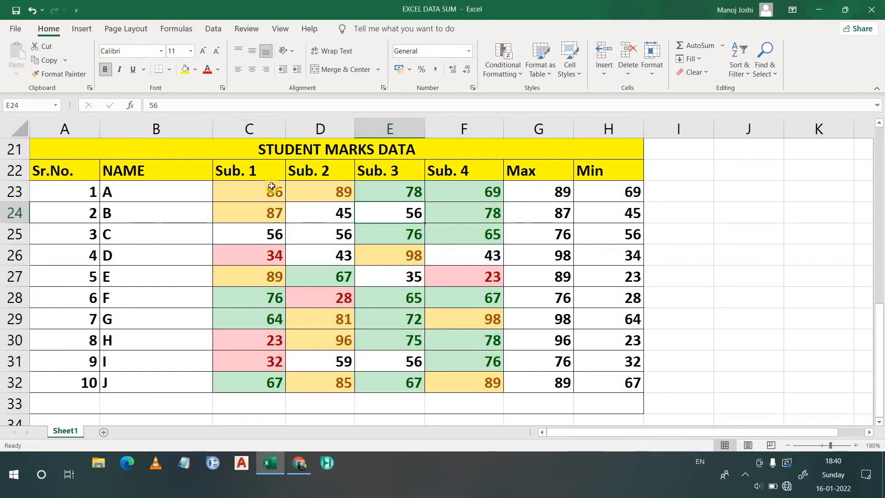
Step: Examine individual highlighted marks in the Sub. 1 and Sub. 3 columns and the available Top/Bottom Rules options
double_click(273, 189)
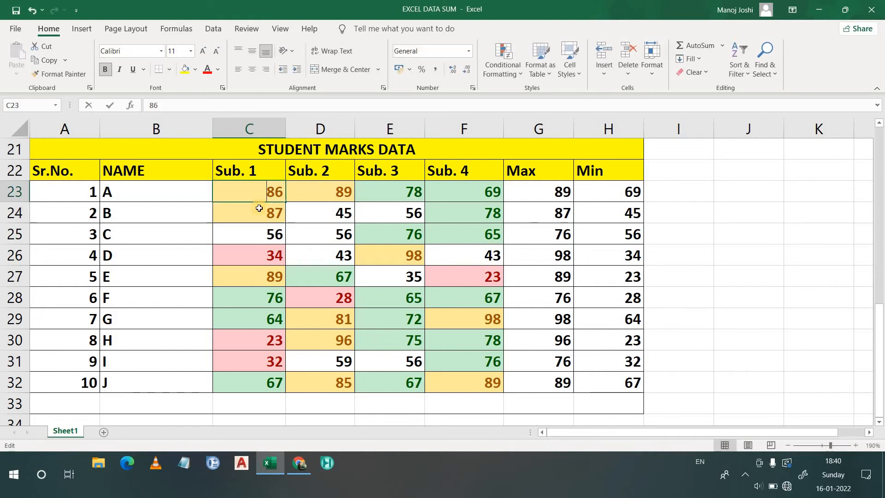
left_click(264, 283)
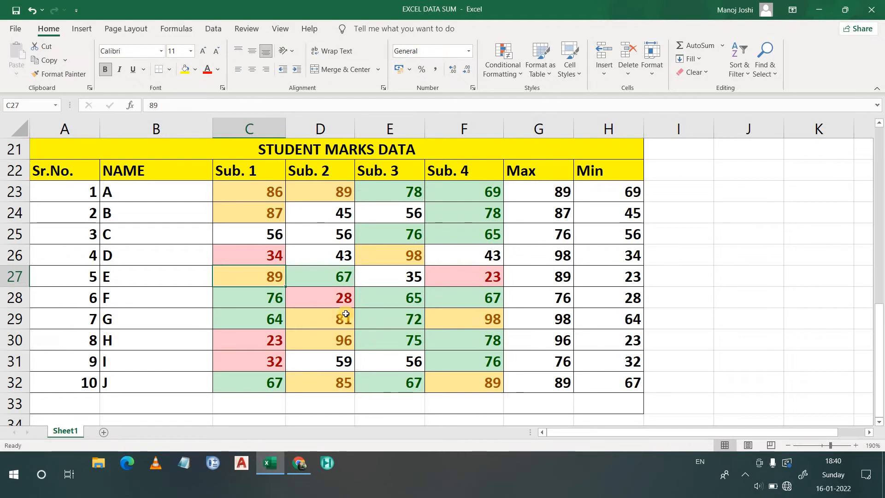
left_click(503, 70)
mouse_move(544, 124)
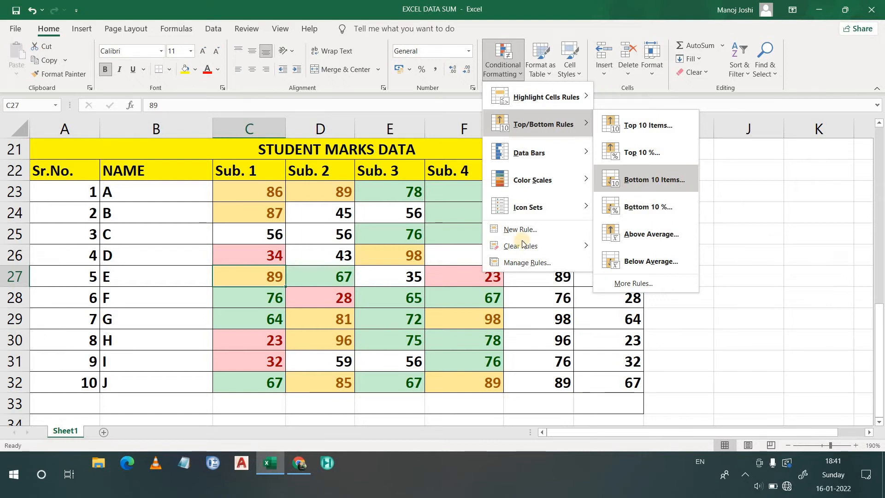
left_click(374, 249)
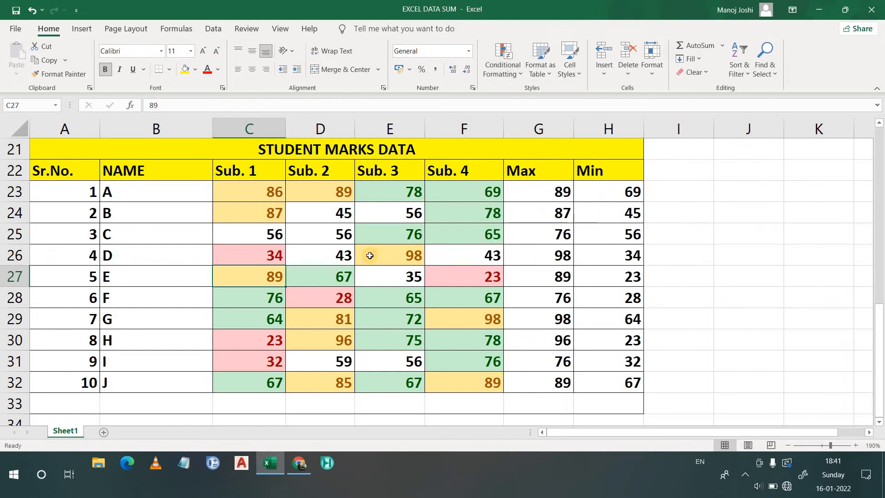
left_click(374, 233)
left_click(376, 216)
left_click(379, 197)
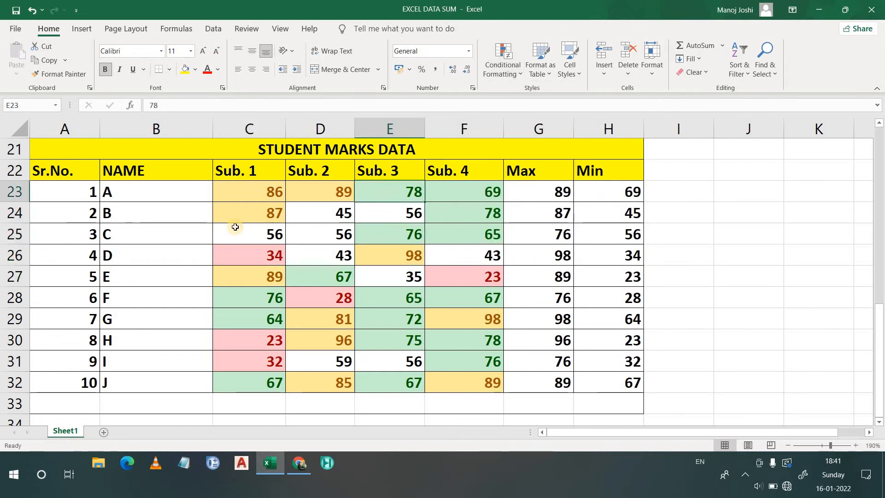
Step: Select the marks in C23:F32 and preview the Data Bars, Color Scales and Icon Sets conditional formatting options for them
left_click(226, 194)
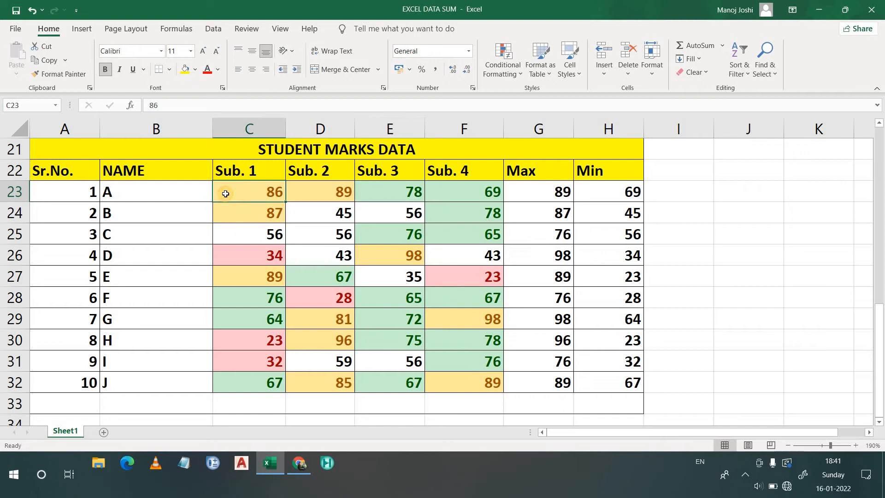
left_click_drag(226, 194, 445, 322)
left_click_drag(452, 360, 453, 381)
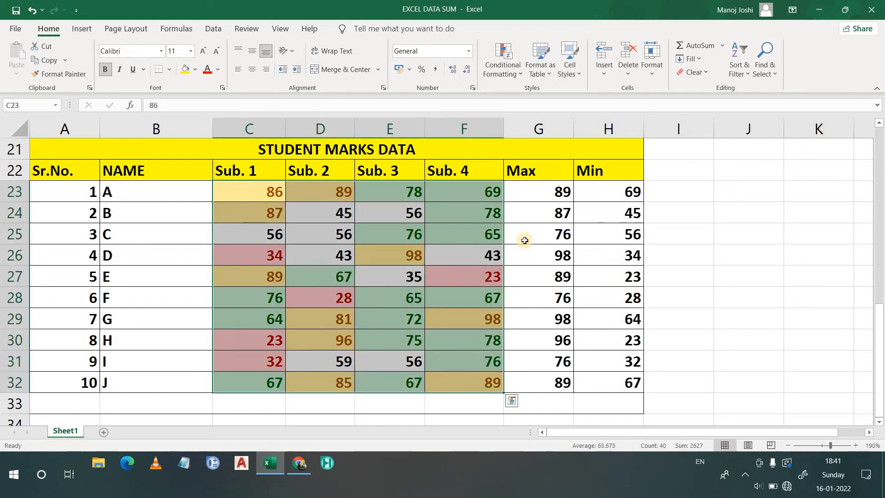
left_click(510, 73)
mouse_move(573, 154)
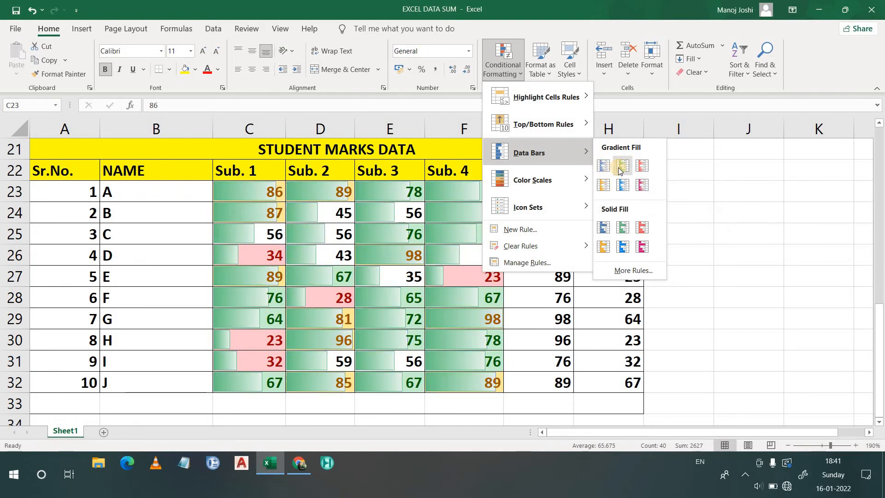
mouse_move(582, 180)
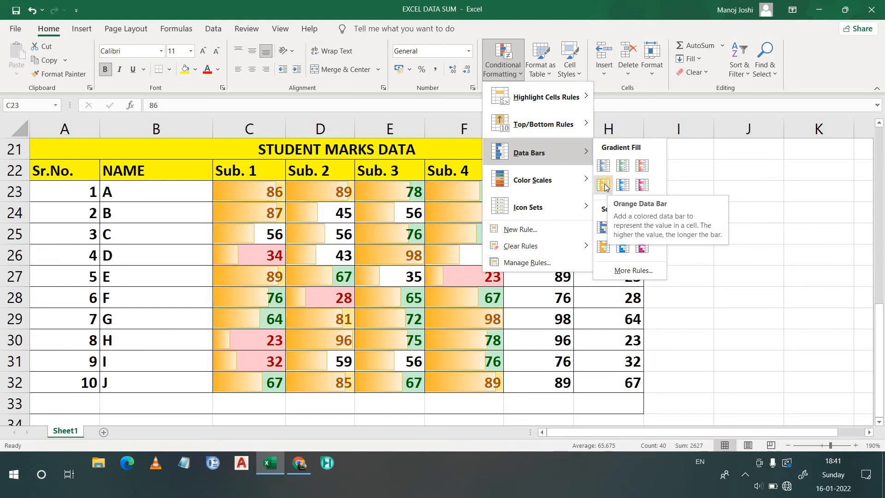
mouse_move(588, 207)
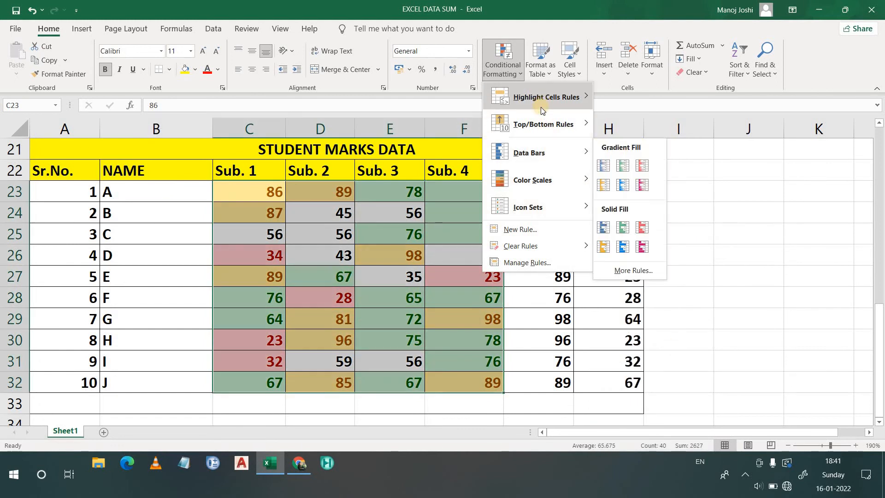
mouse_move(578, 132)
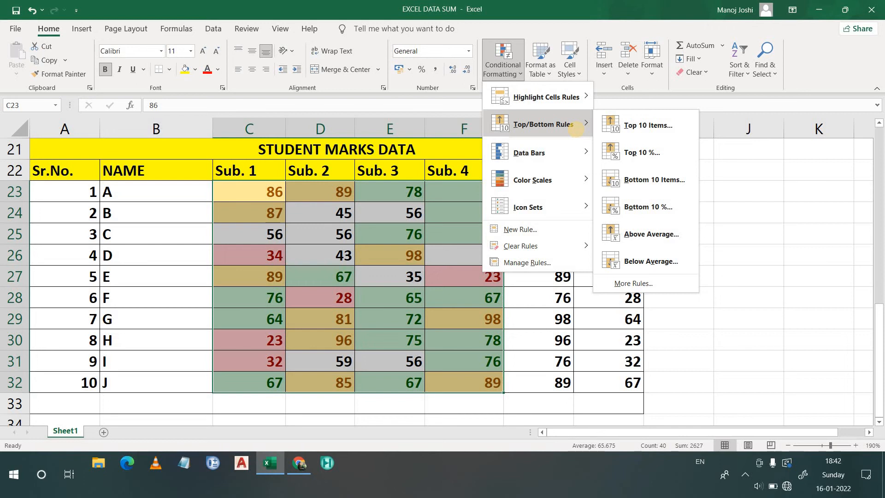
mouse_move(584, 102)
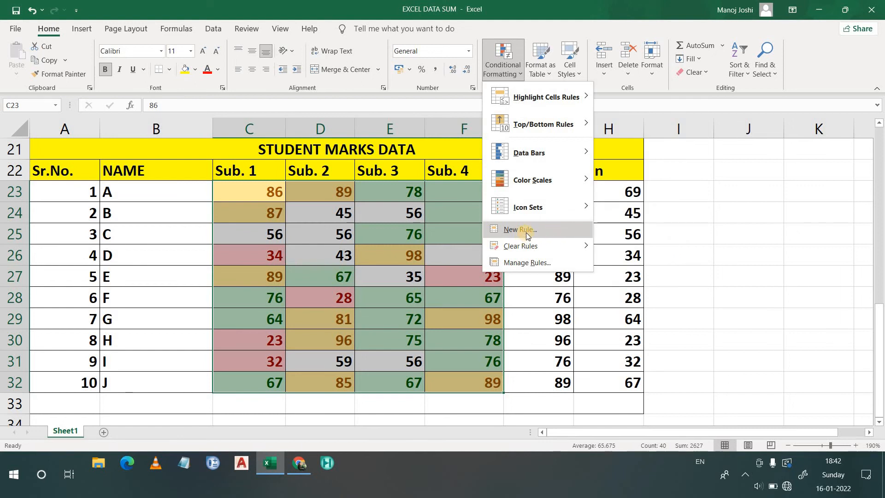
Step: Clear the conditional formatting rules from the selected marks in C23:F32 and deselect the range
mouse_move(570, 245)
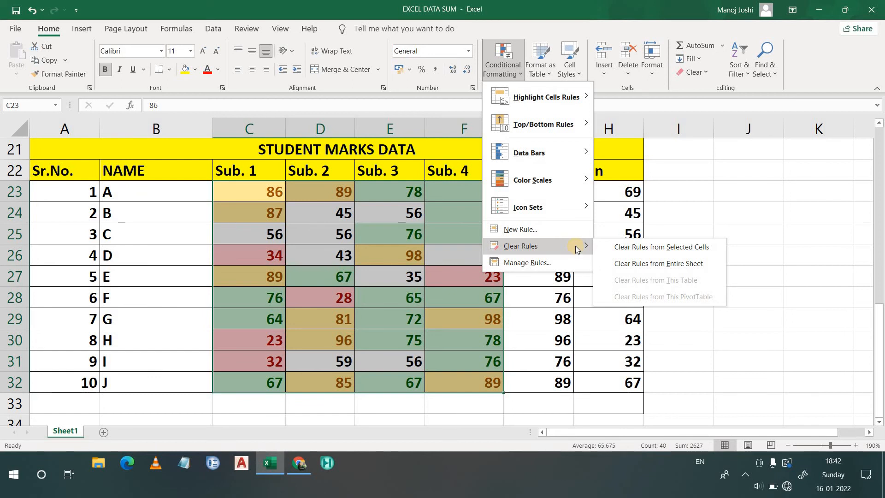
left_click(657, 250)
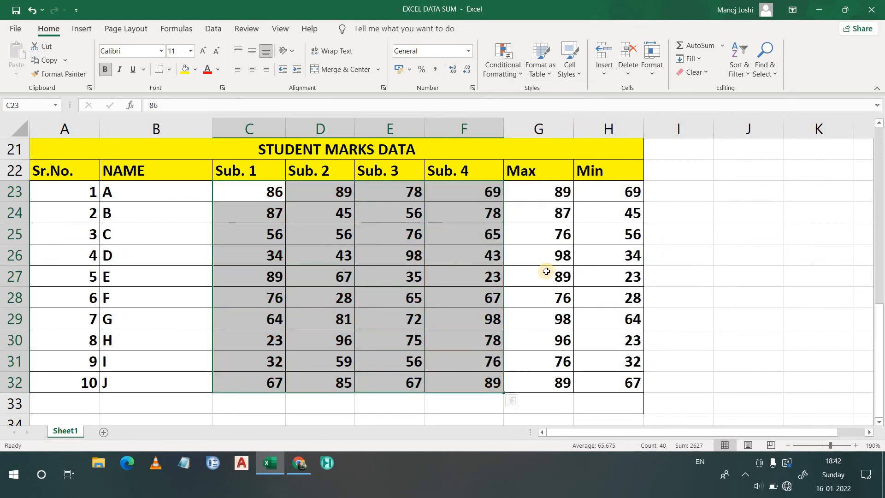
left_click(546, 271)
left_click(428, 272)
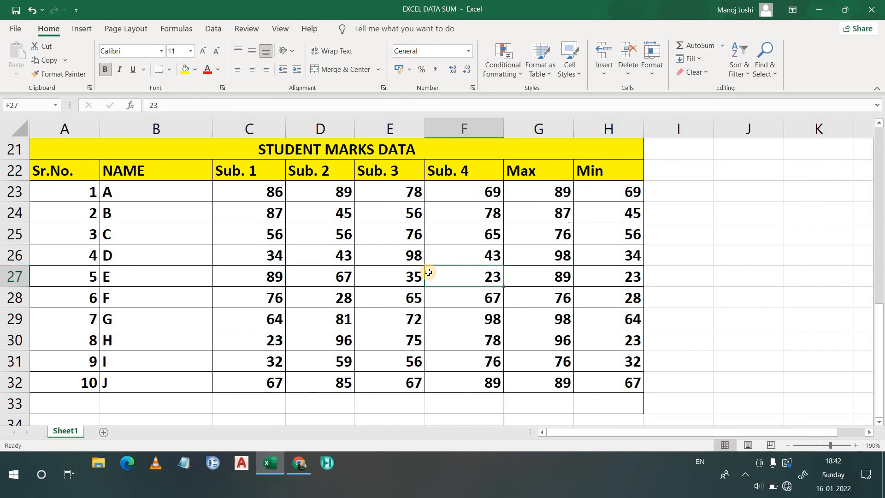